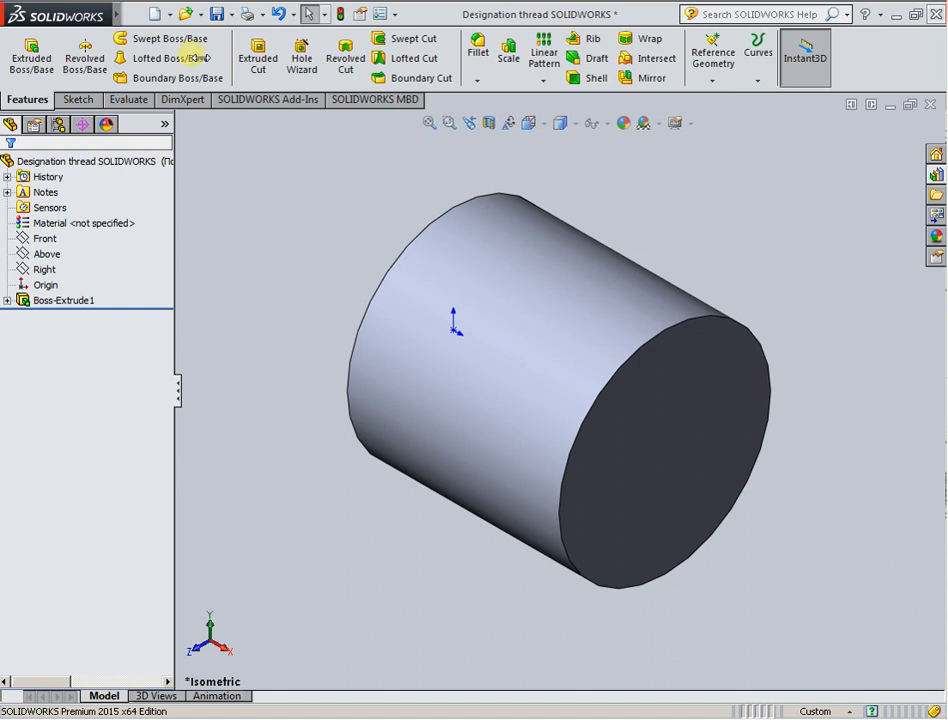
Add a cosmetic thread to the cylinder's front circular edge with no standard, 99 mm minor diameter and Up to Next, then save the part.
left_click(118, 20)
left_click(235, 15)
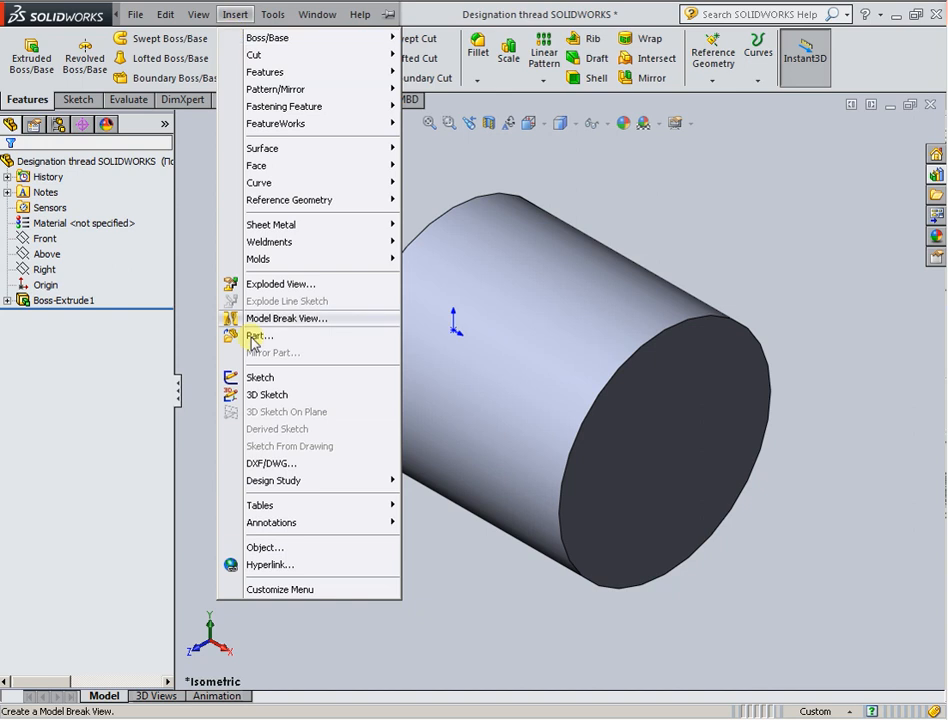
mouse_move(276, 522)
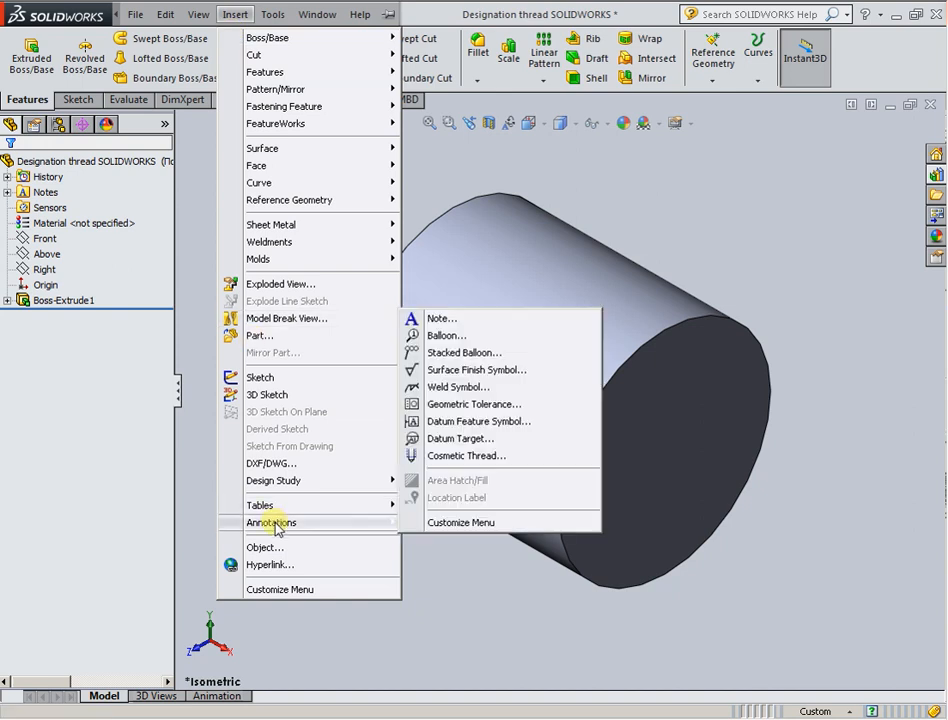
left_click(466, 456)
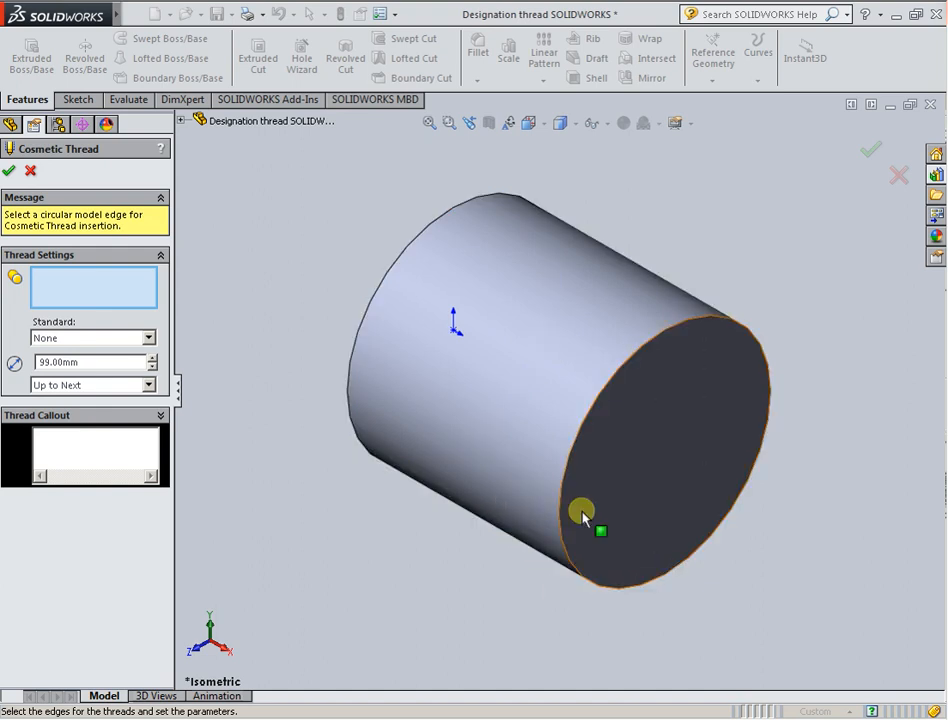
left_click(571, 458)
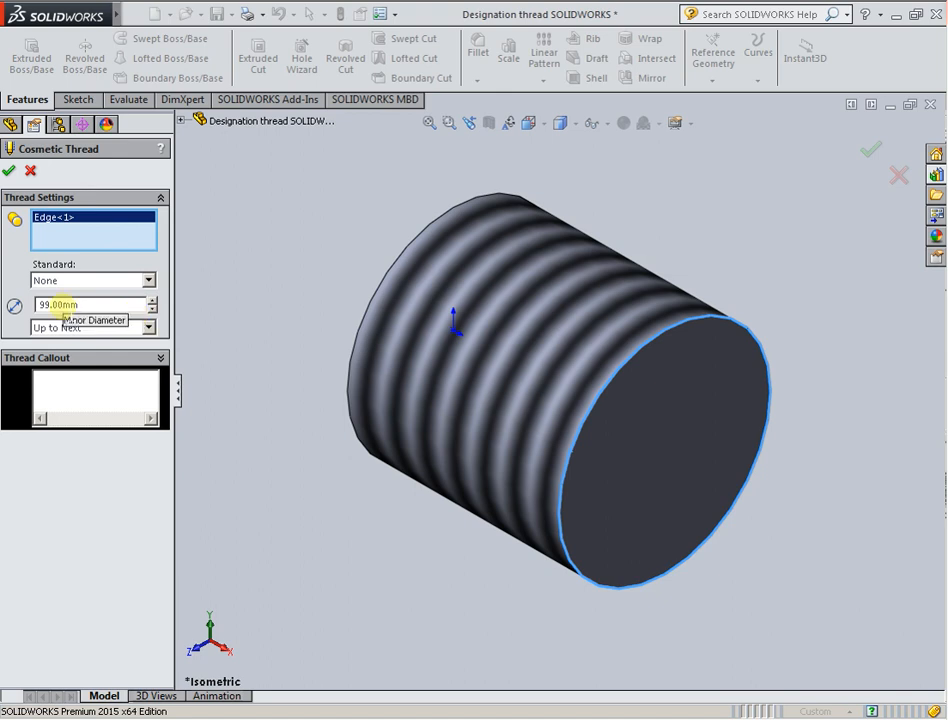
left_click(10, 172)
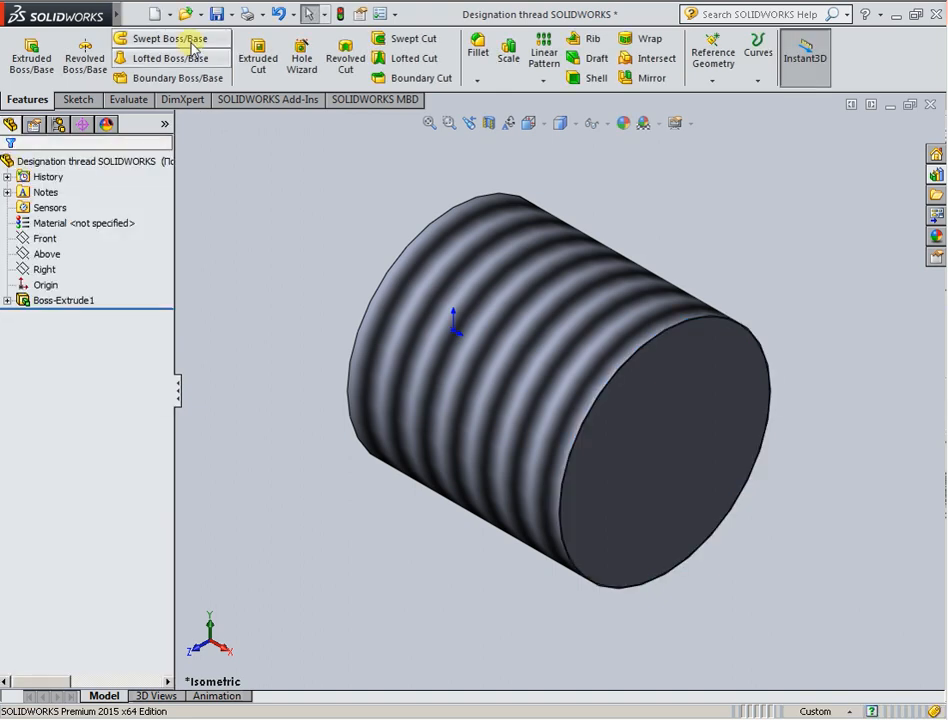
left_click(217, 14)
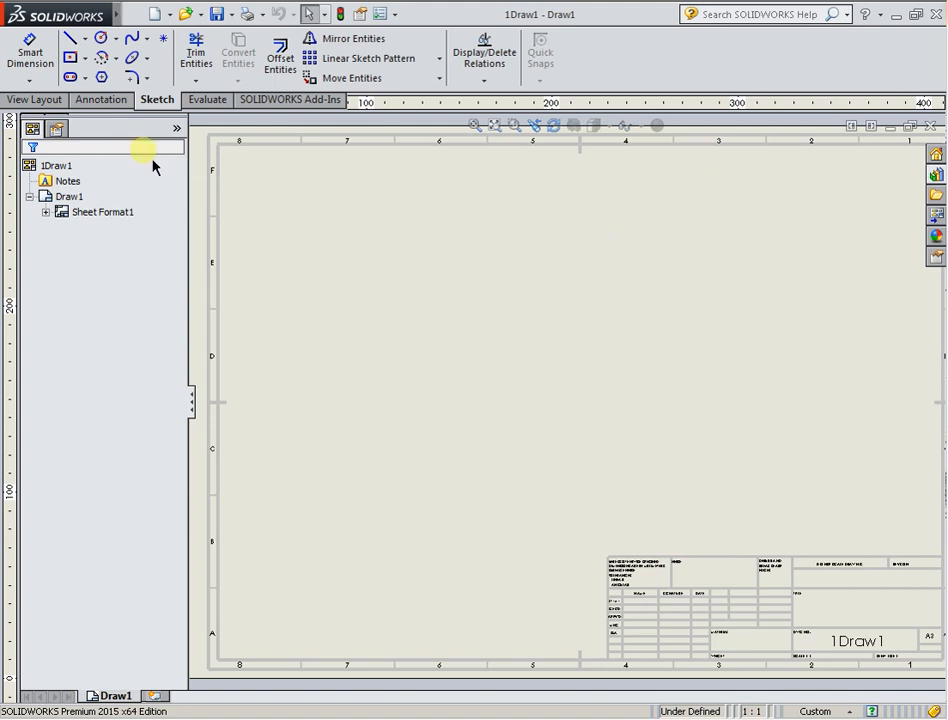
Insert a single front view of the Designation thread part in the upper middle of the drawing sheet, without projected views.
left_click(39, 102)
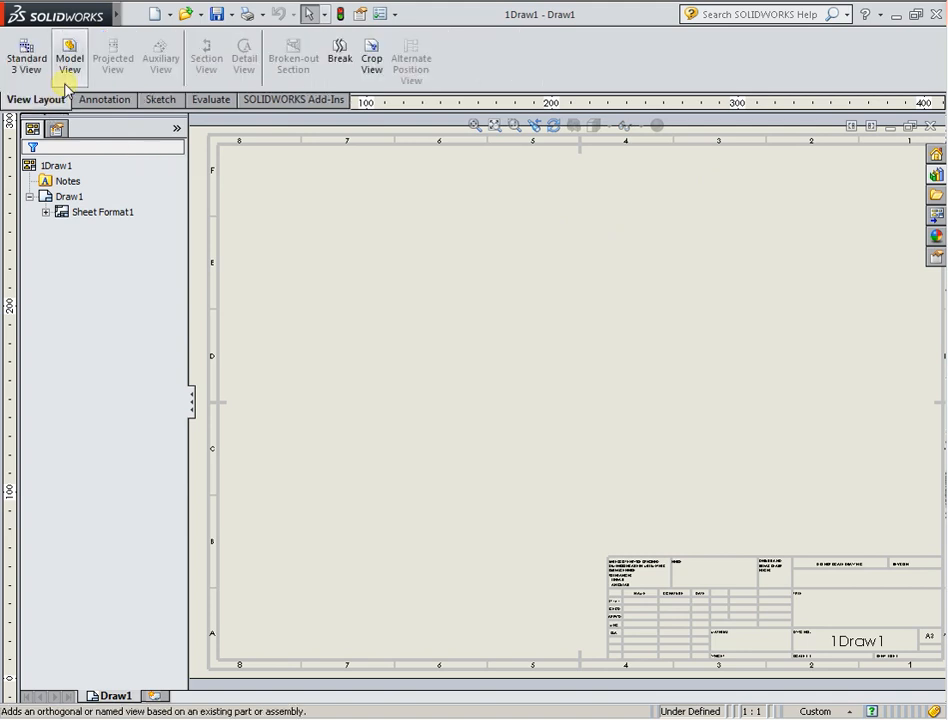
left_click(66, 78)
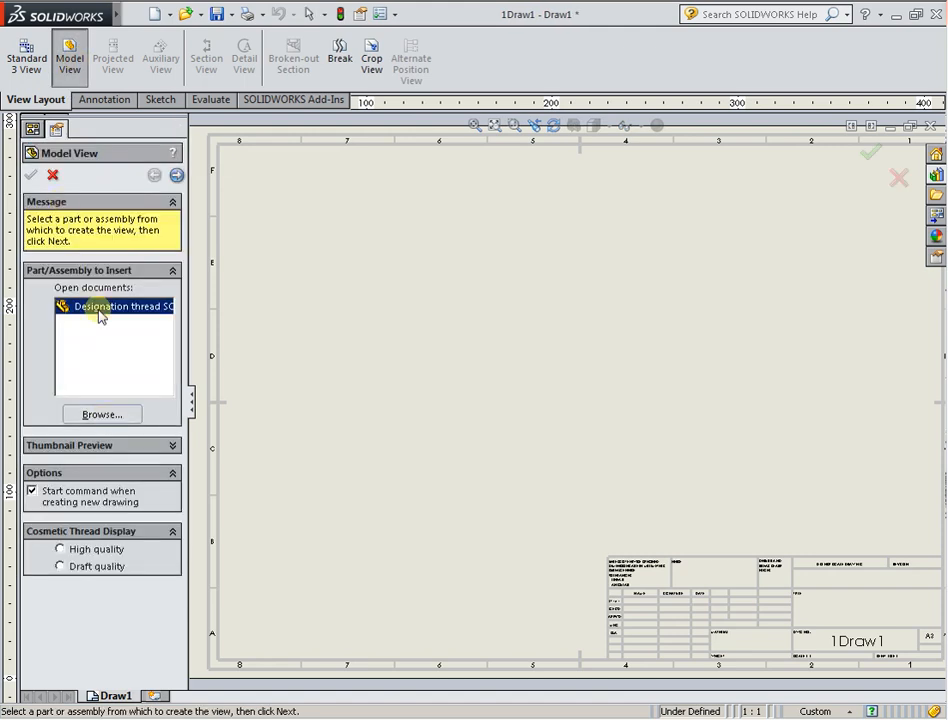
double_click(100, 306)
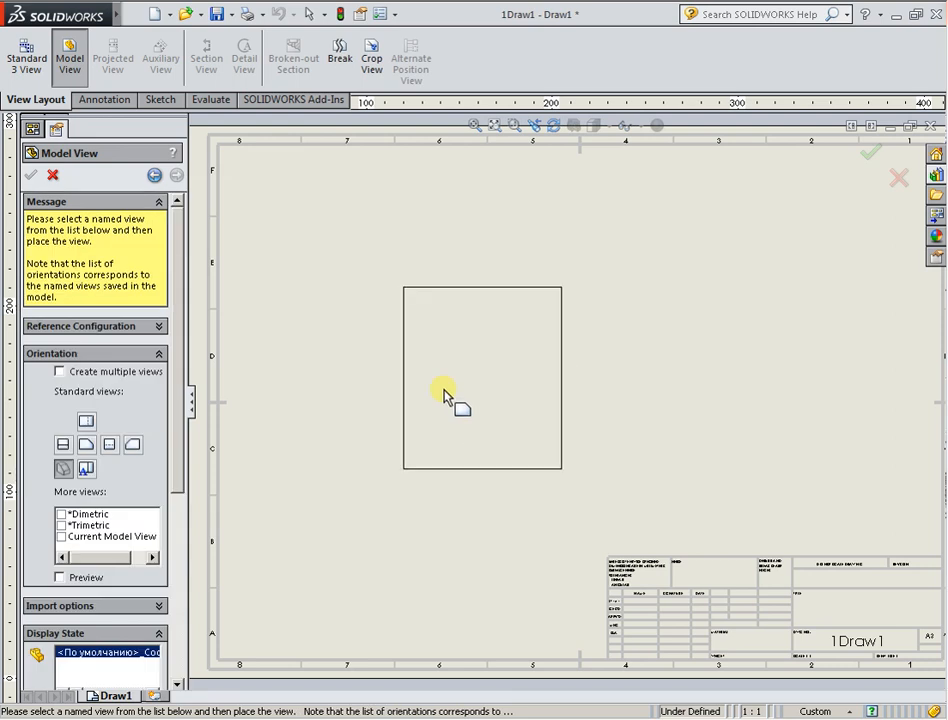
left_click(85, 446)
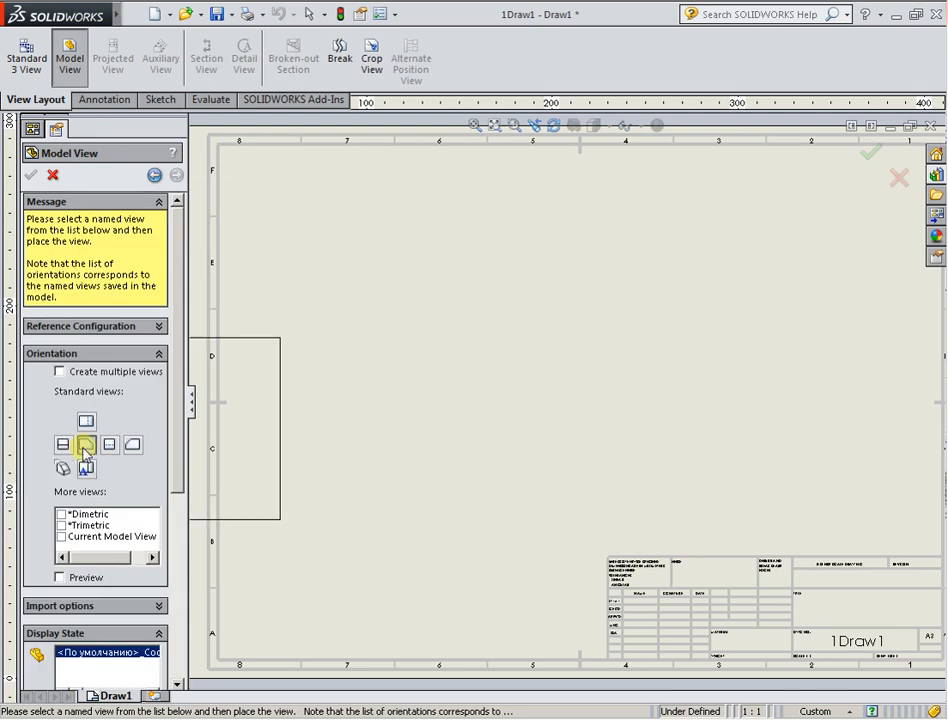
left_click(469, 329)
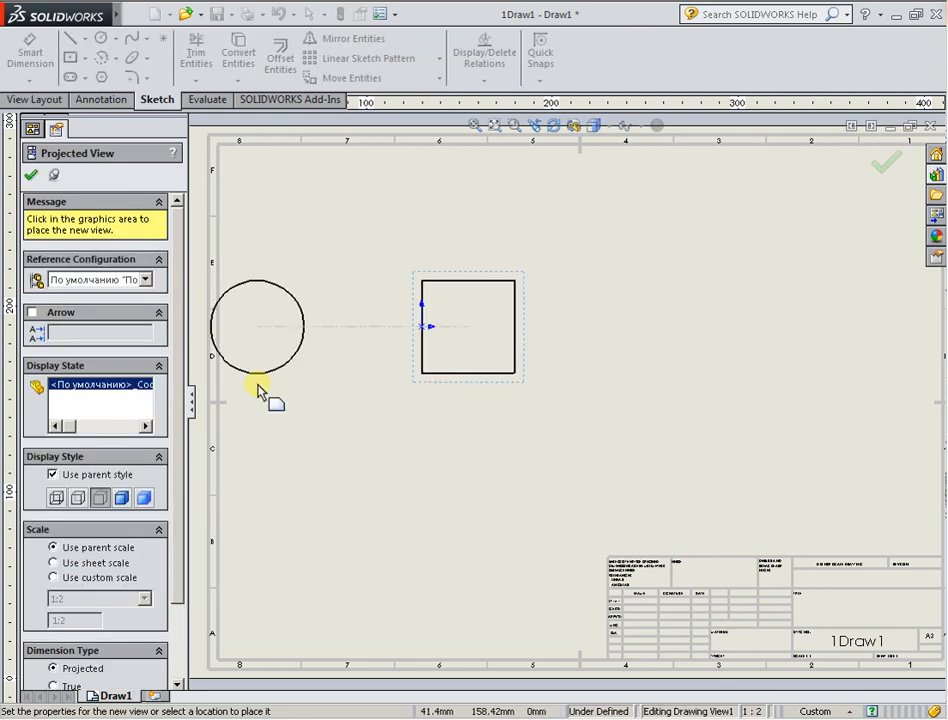
left_click(30, 176)
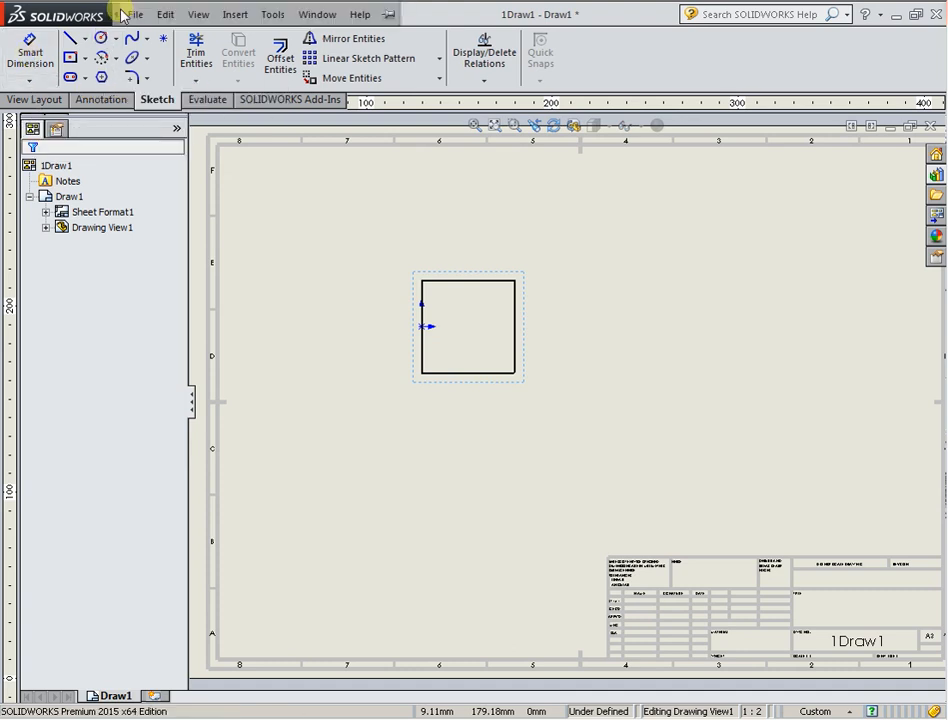
Add a cosmetic thread annotation to the right vertical edge of the drawing view, with no standard, 99 mm and Up to Next.
left_click(234, 15)
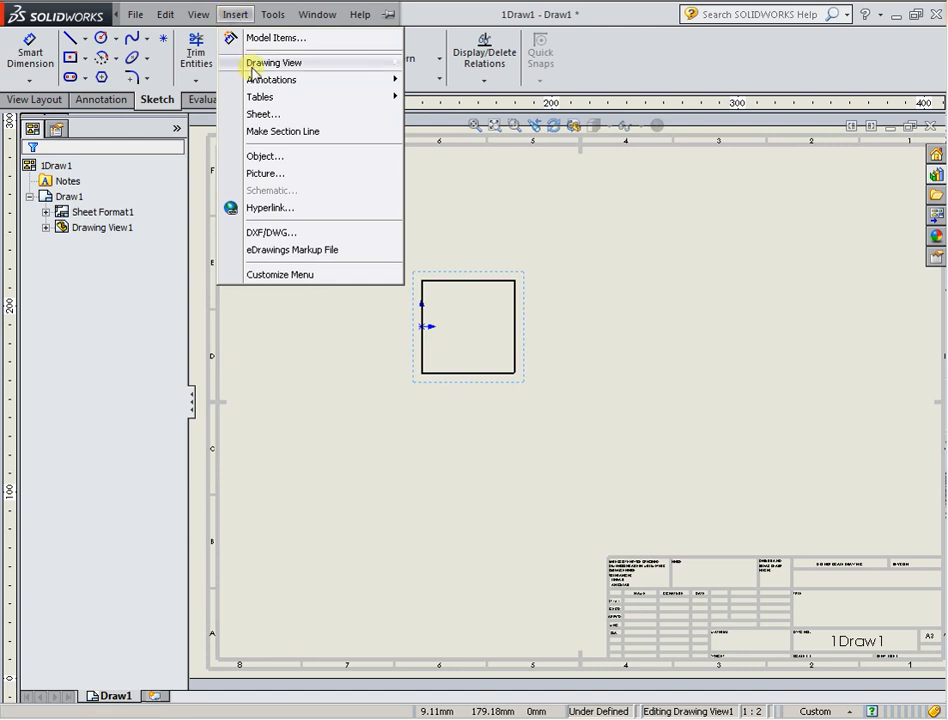
mouse_move(262, 79)
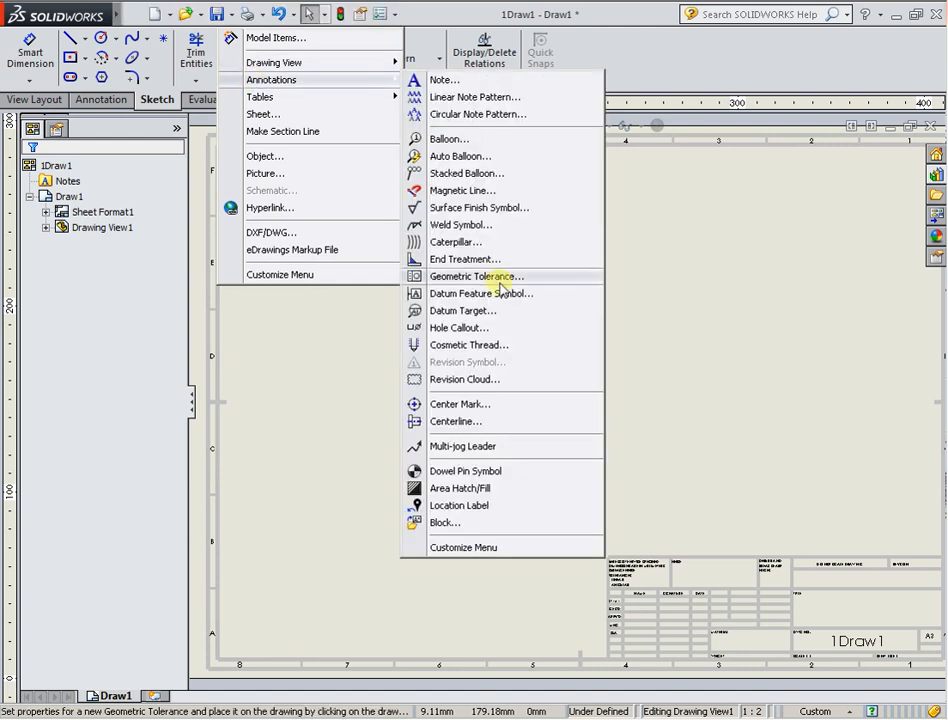
left_click(487, 345)
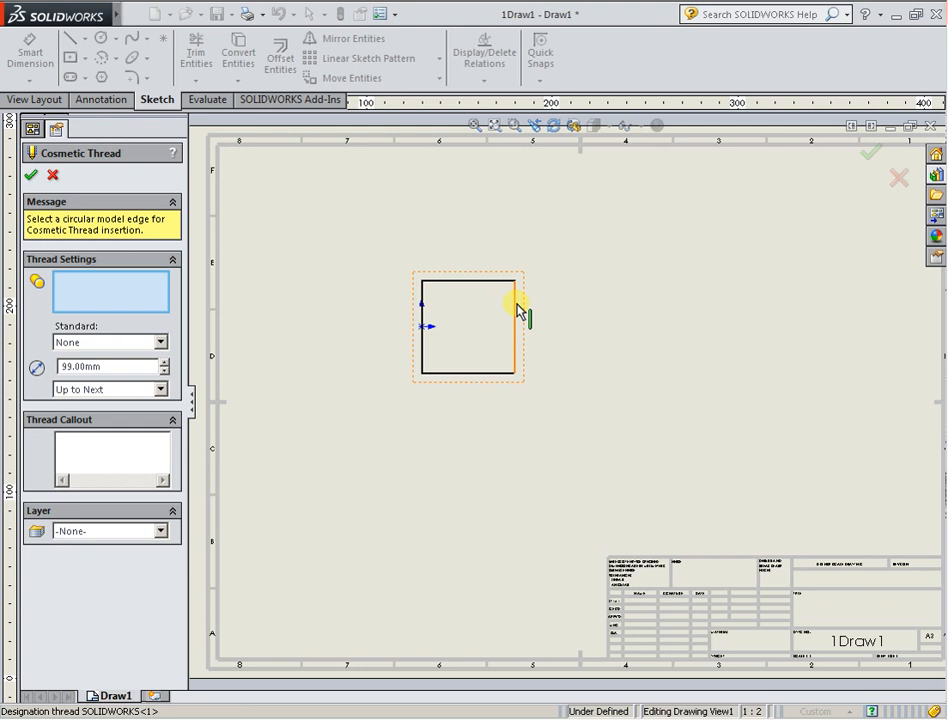
left_click(519, 311)
left_click(33, 177)
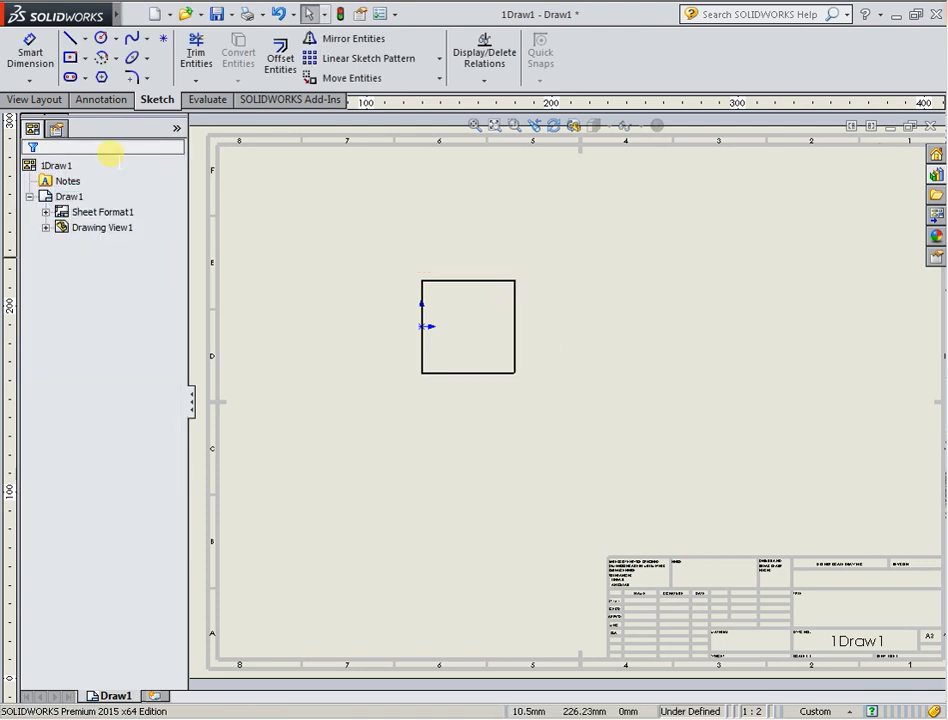
Dimension the cosmetic thread's length below the view and the cylinder's diameter to the right of it.
left_click(31, 57)
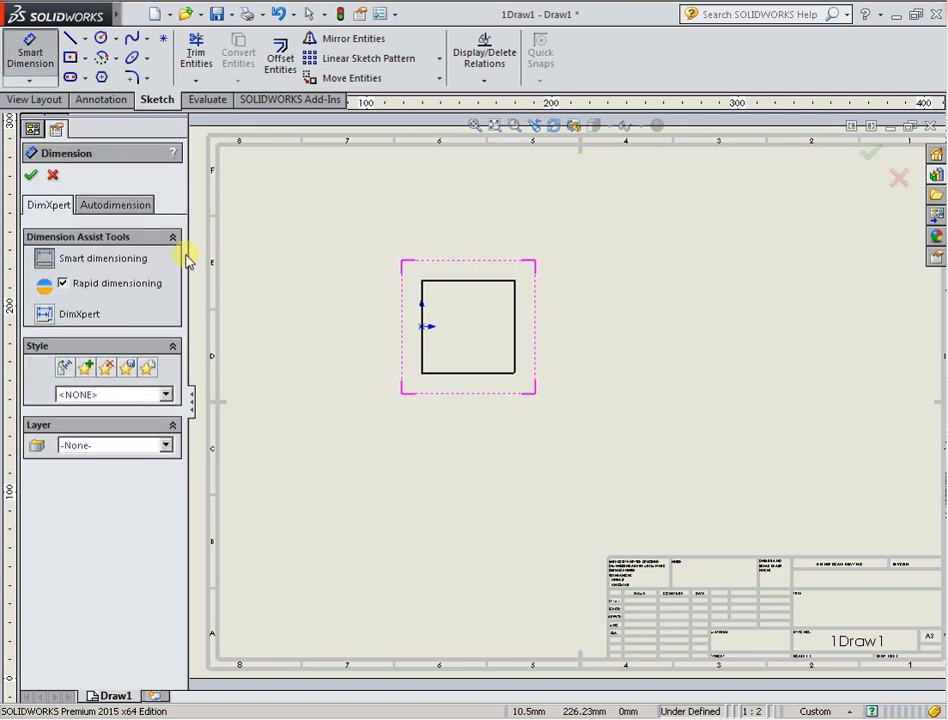
left_click(470, 289)
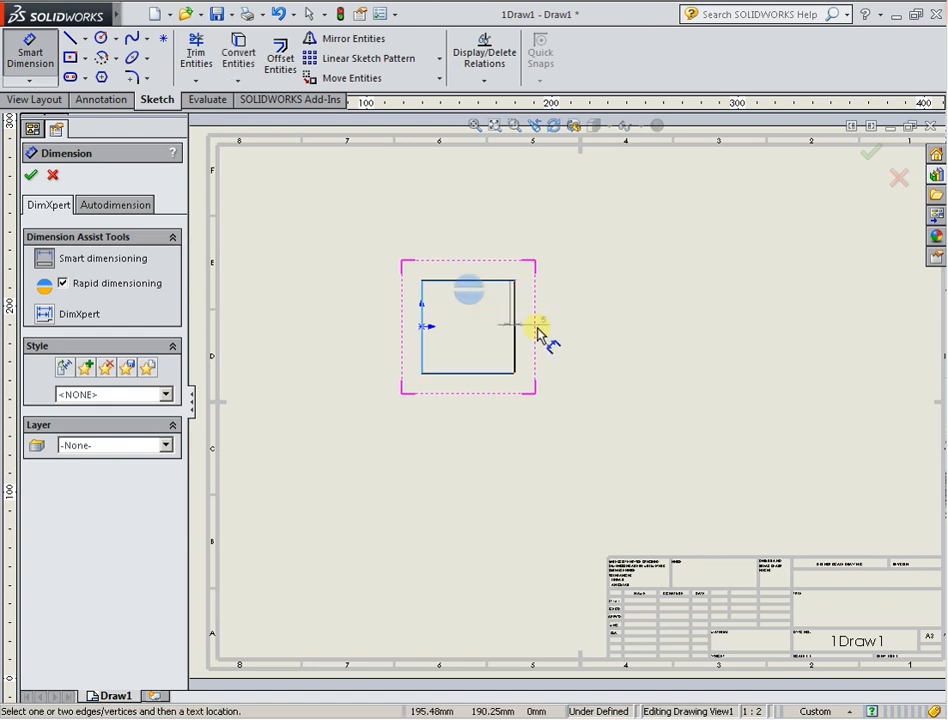
left_click(512, 413)
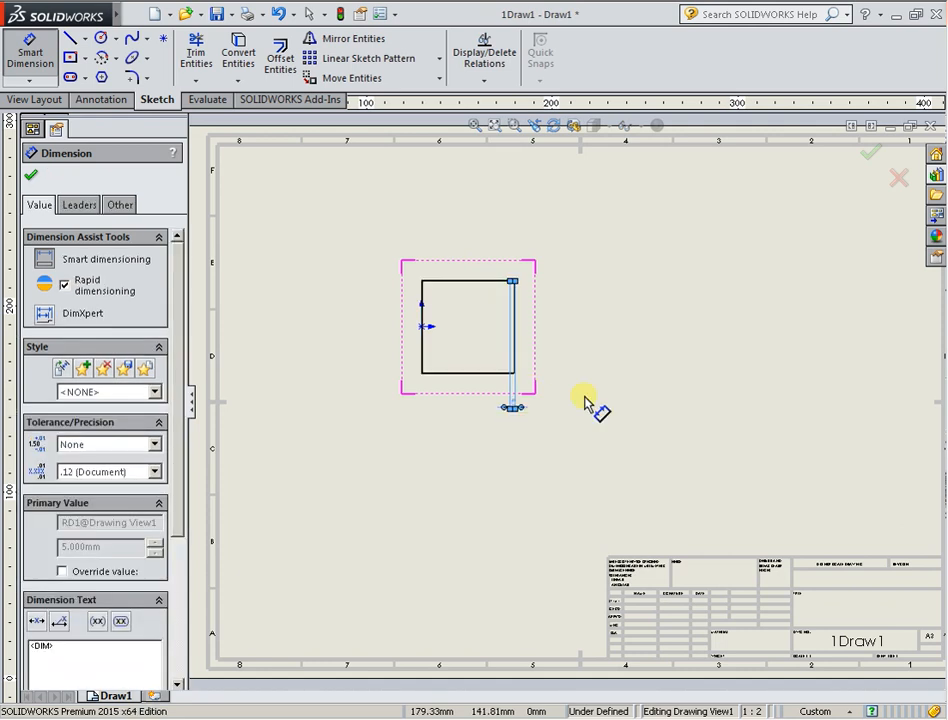
left_click(516, 329)
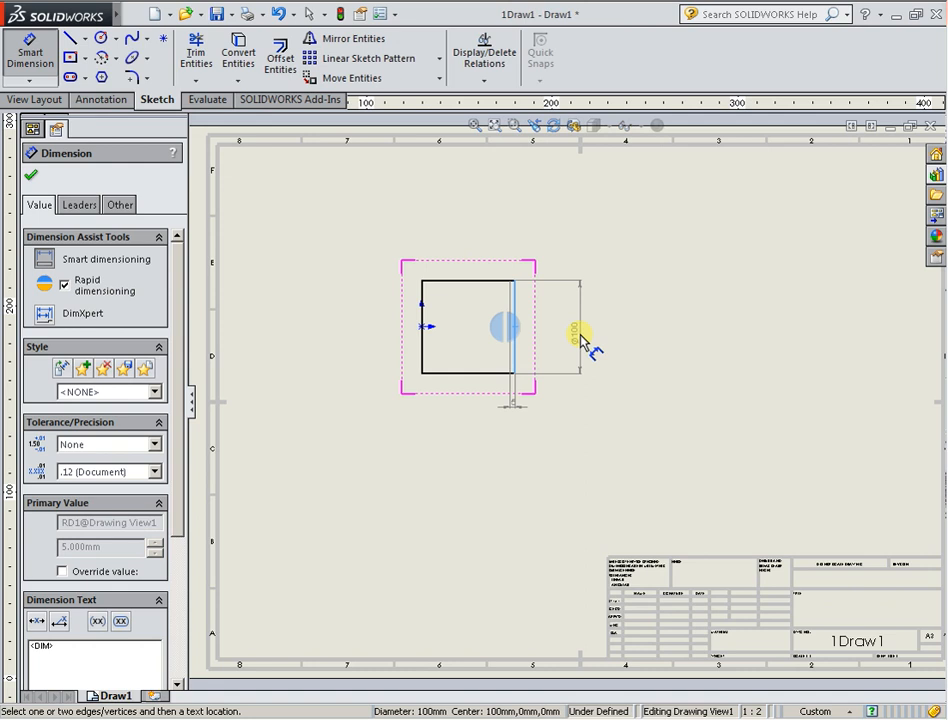
left_click(581, 340)
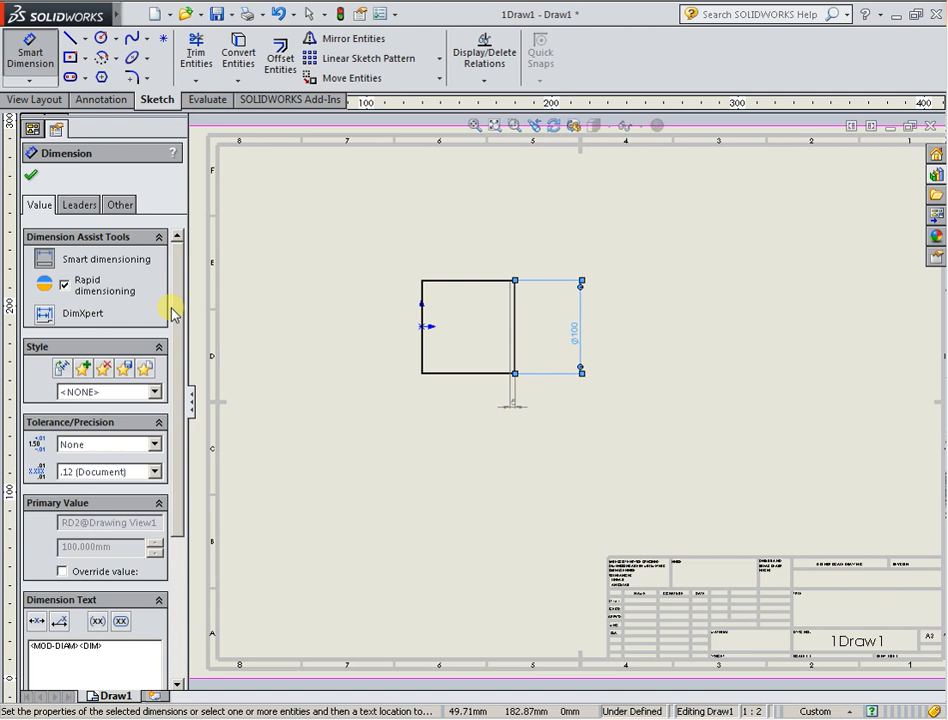
Replace MOD-DIAM with M in the diameter dimension's text so it reads <M><DIM>, keeping the dimension value.
scroll(172, 312, "down", 3)
scroll(180, 440, "down", 2)
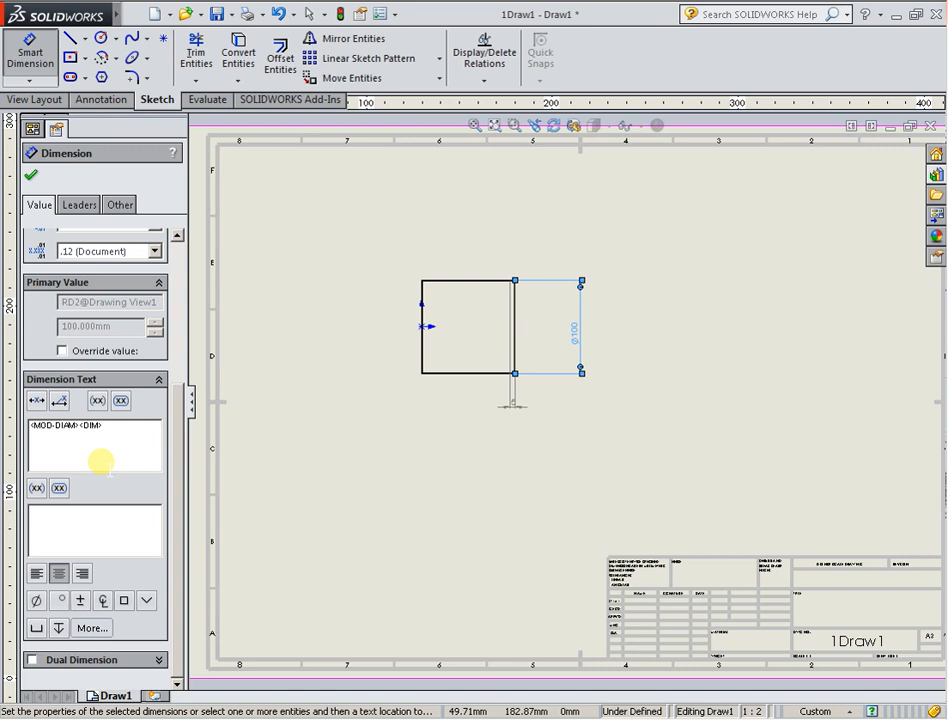
left_click(74, 426)
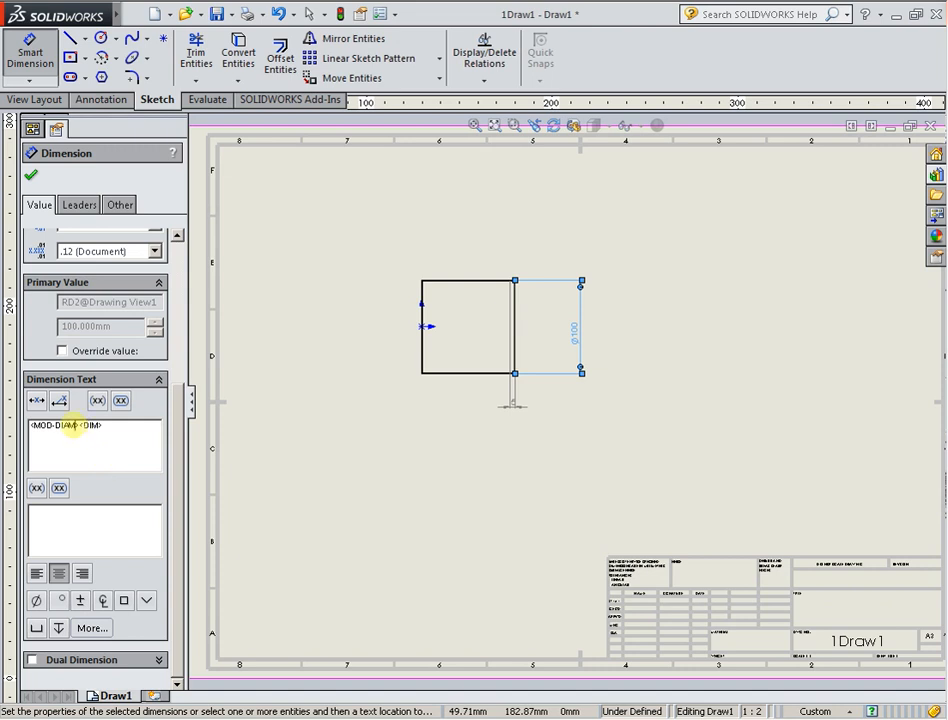
left_click_drag(72, 427, 35, 436)
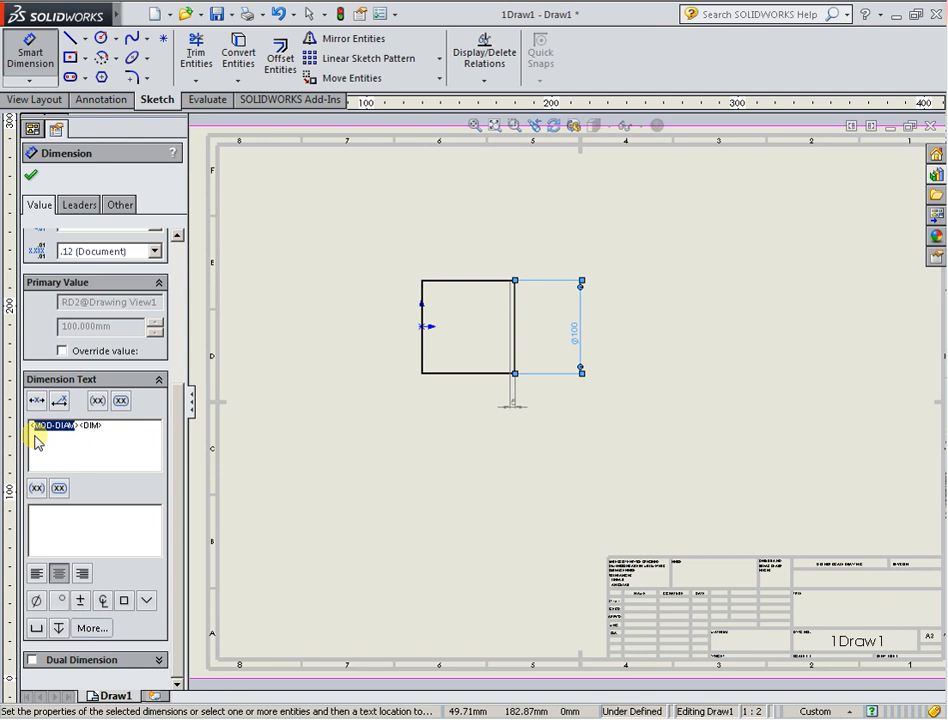
key("Delete")
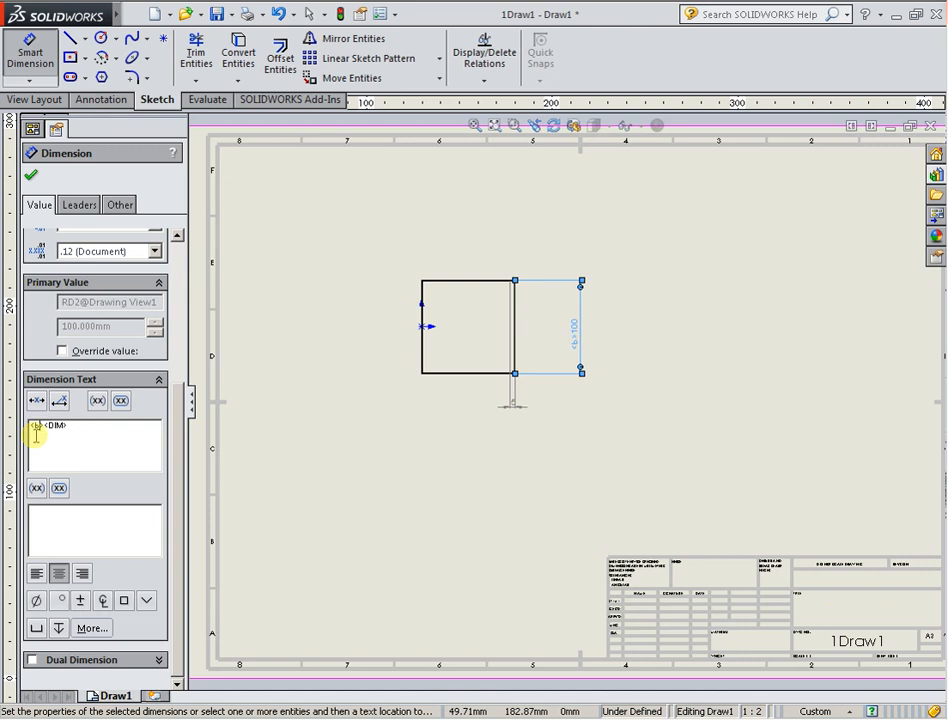
key("BackSpace")
type("M")
left_click(32, 177)
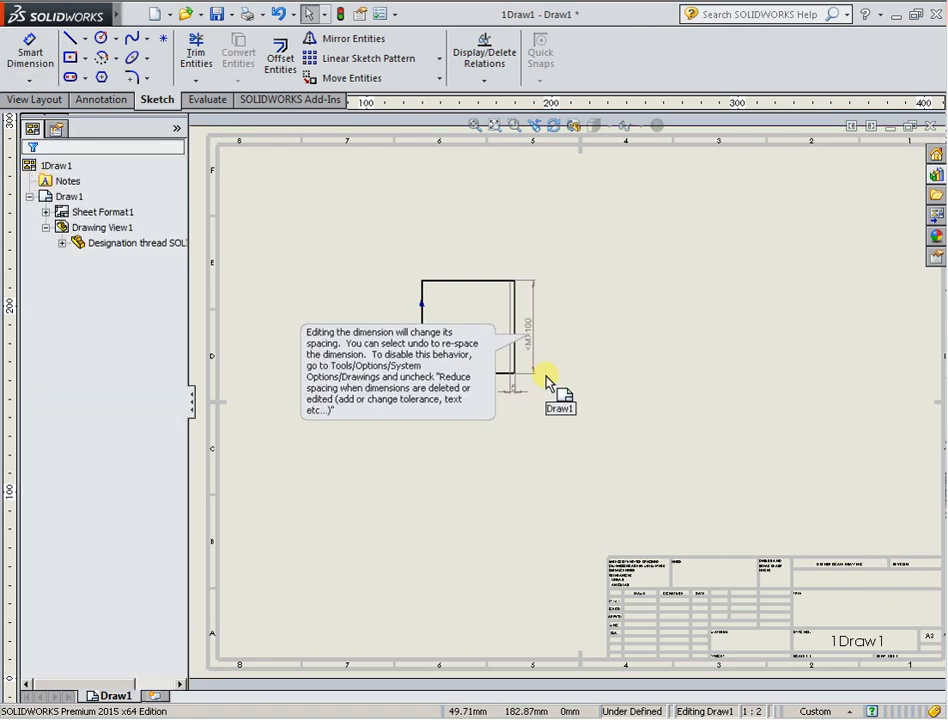
scroll(513, 365, "down", 2)
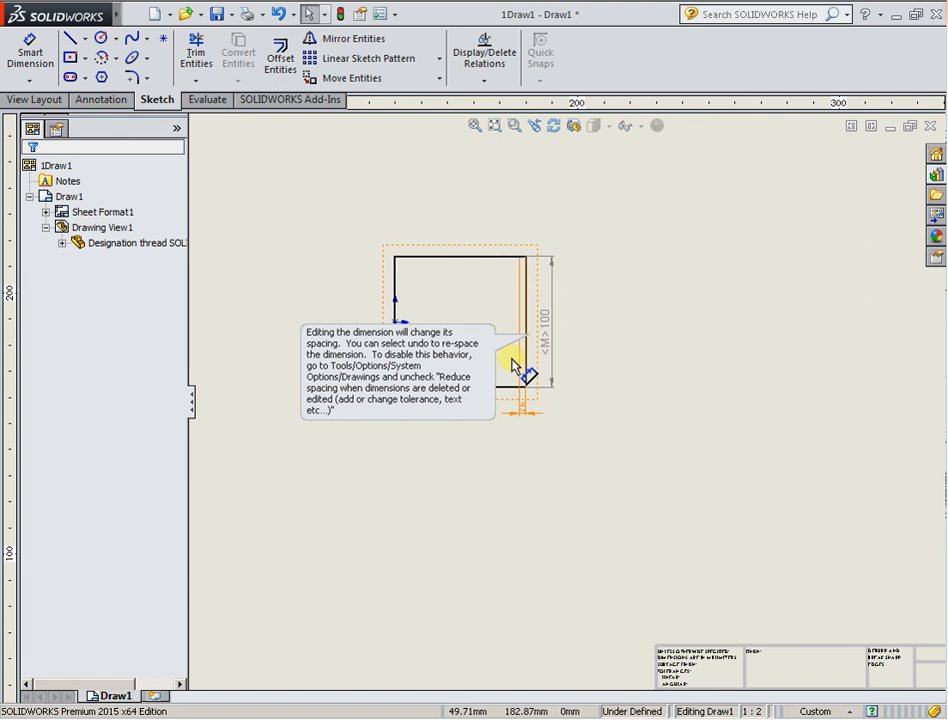
scroll(495, 364, "down", 2)
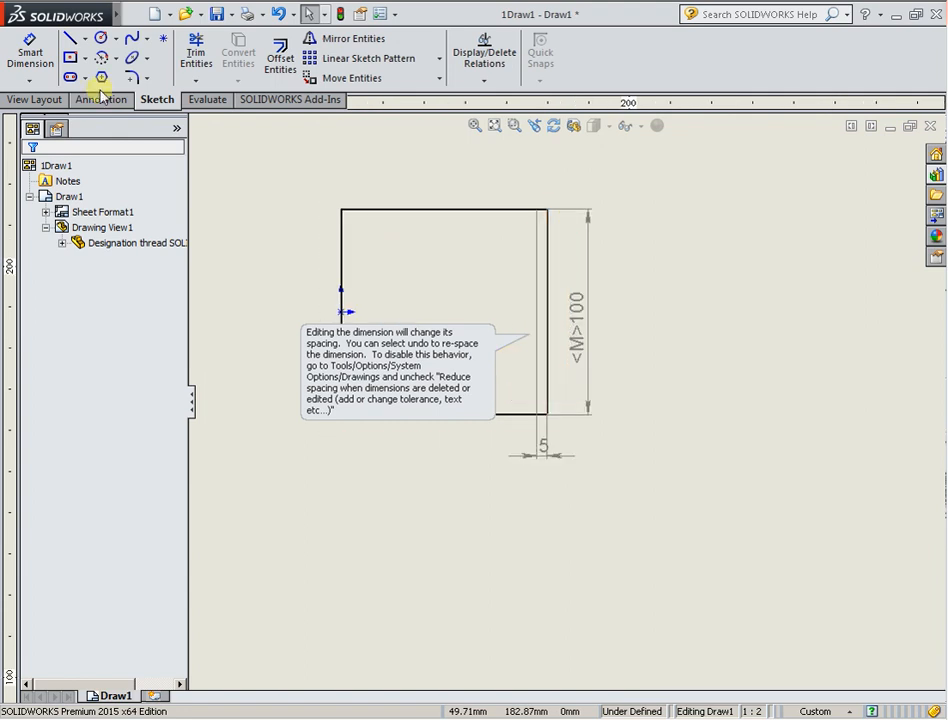
left_click(17, 42)
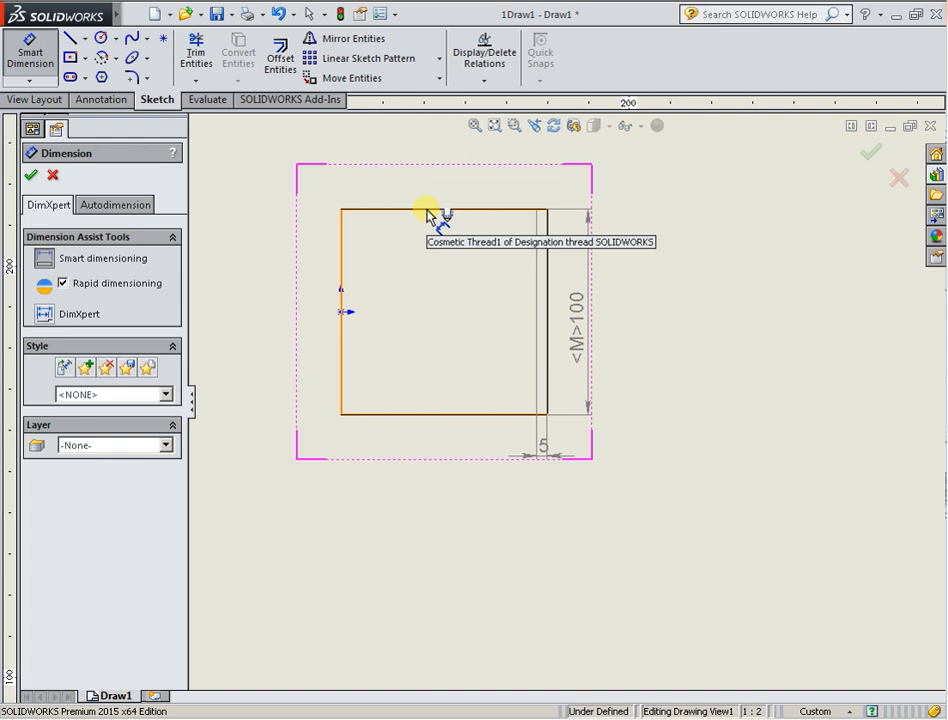
left_click(427, 214)
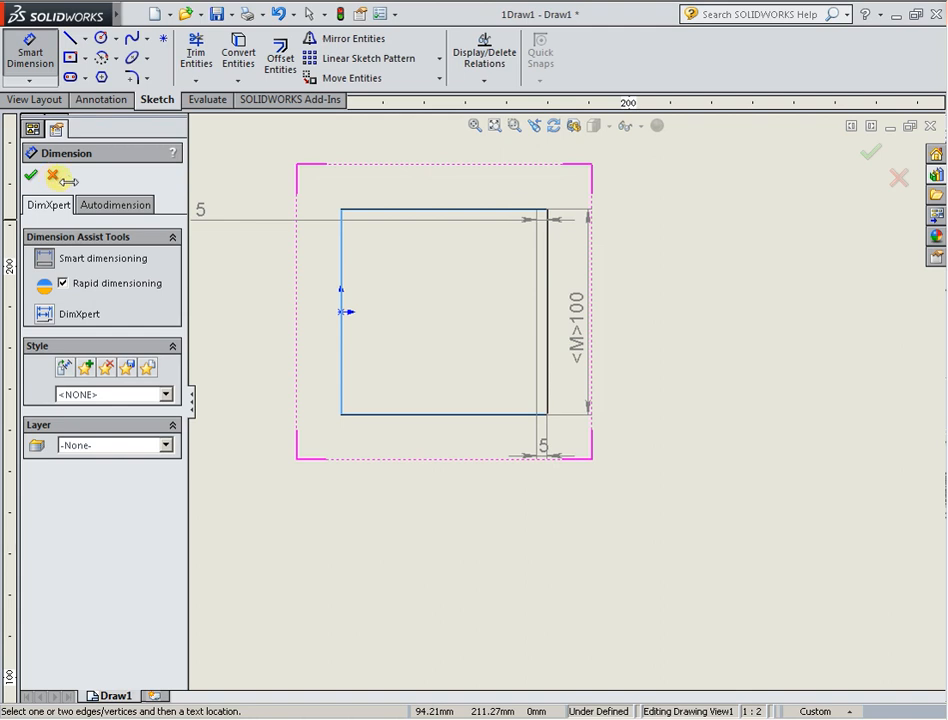
key("Escape")
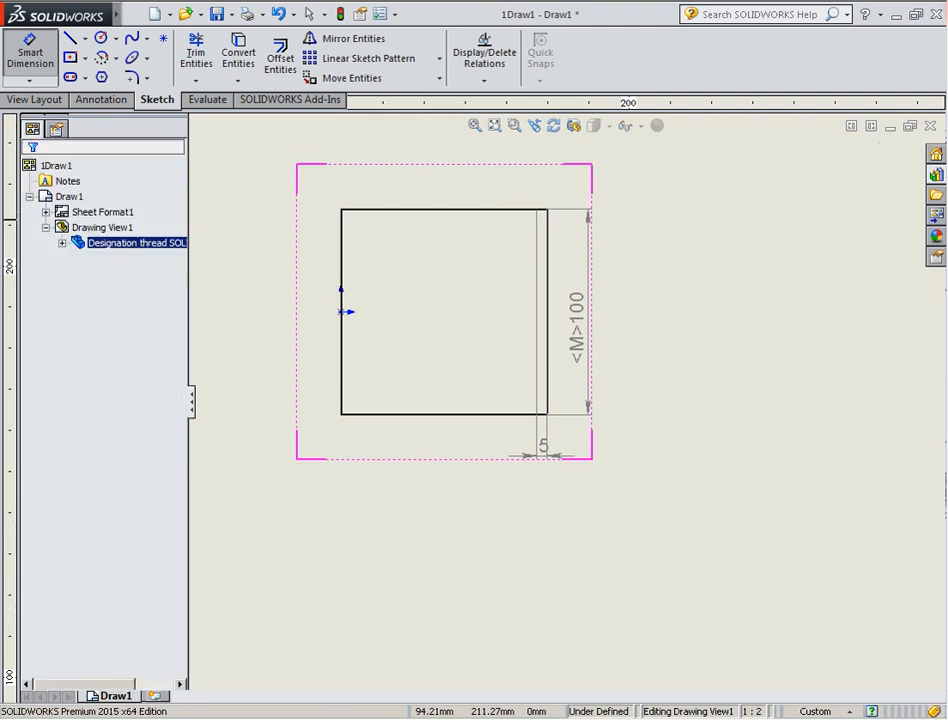